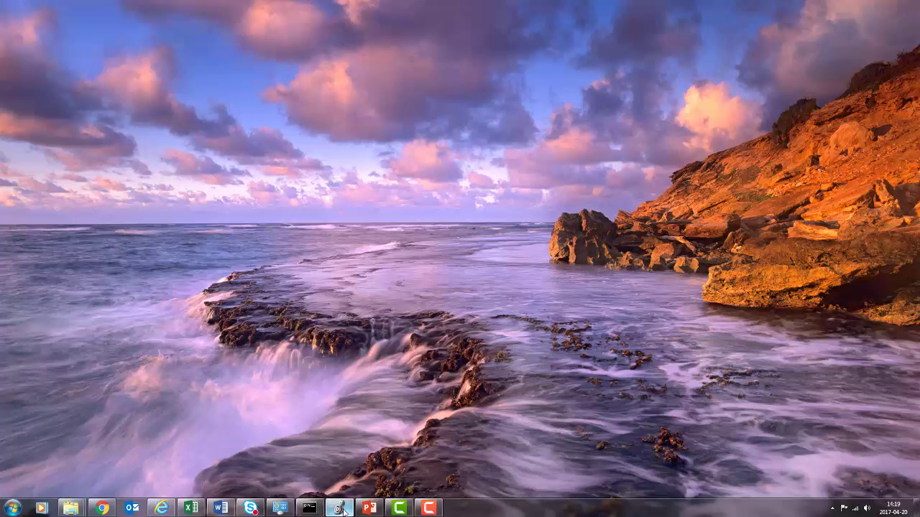
Switch to the Linking_PBR project and start adding a new module under the Ethernet network.
click(341, 509)
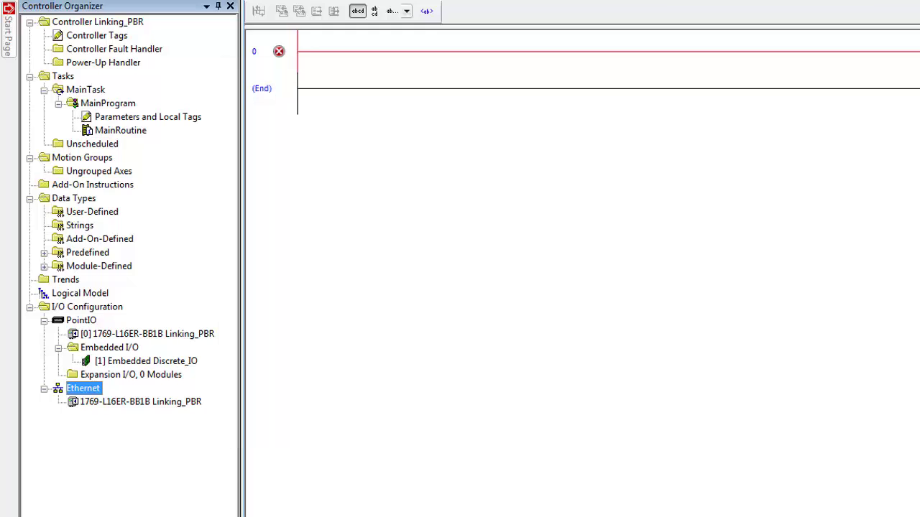
right_click(81, 390)
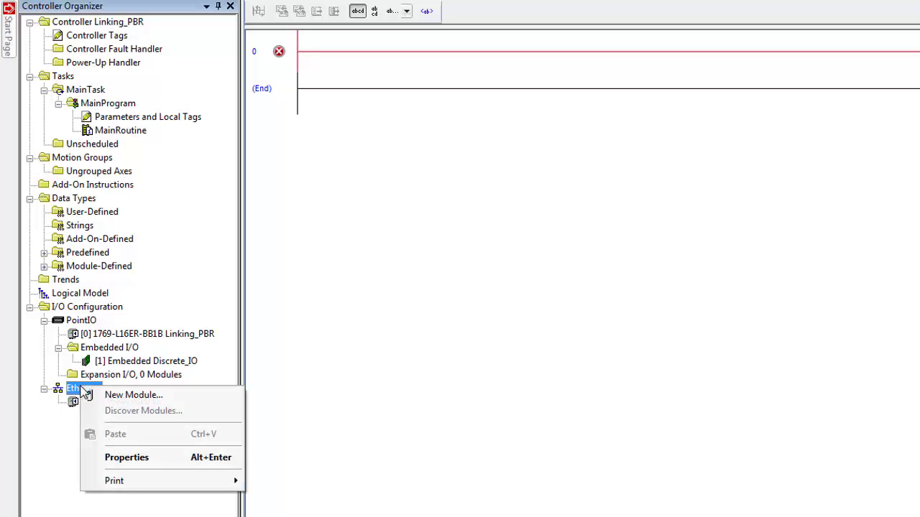
click(133, 396)
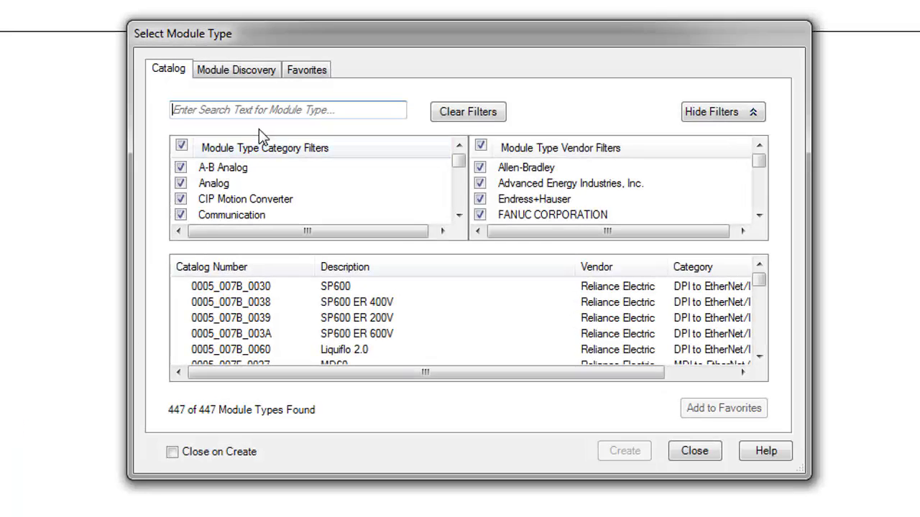
Filter the module catalog for HMS-EN2PB-R and select the Ethernet to Profibus Linking Device.
click(263, 111)
text(HMS)
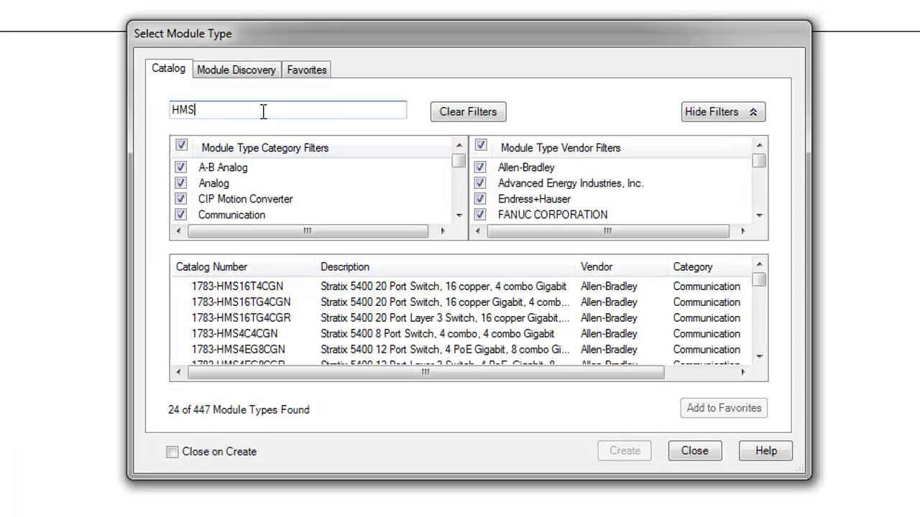
text(-EN2PB-R)
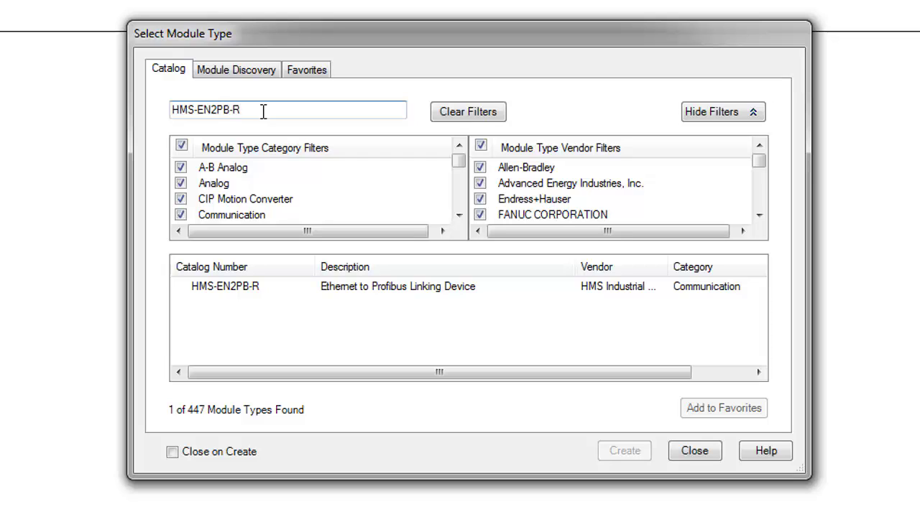
click(314, 297)
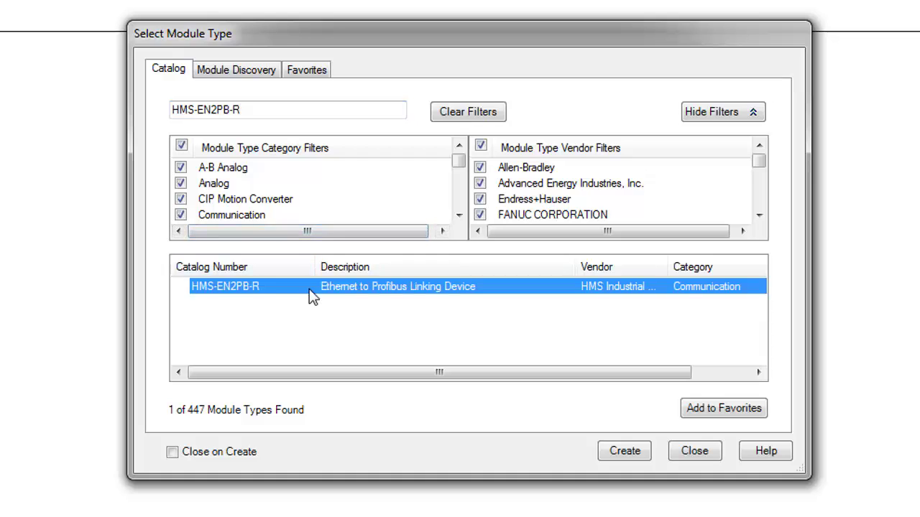
Create the HMS-EN2PB-R module named PROFIBUS_ET200S with IP address 10.10.55.123.
click(620, 453)
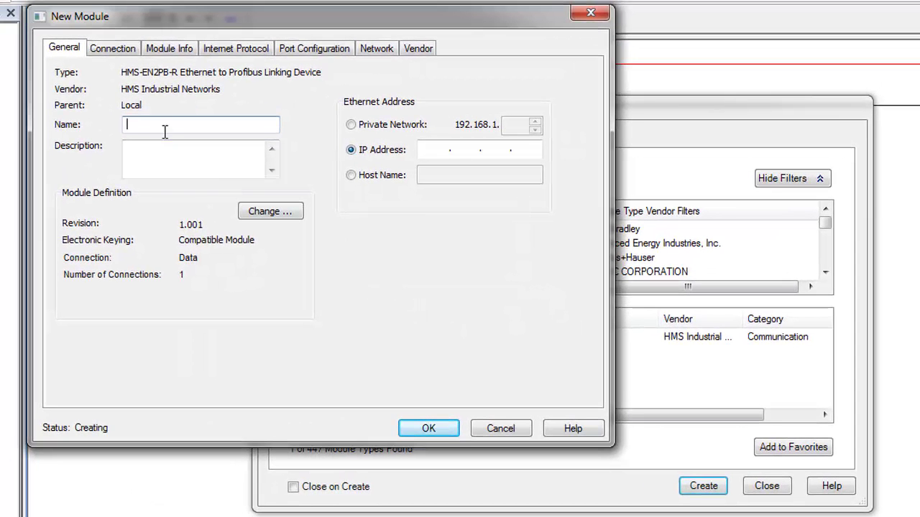
text(PROFIBUS_ET200S)
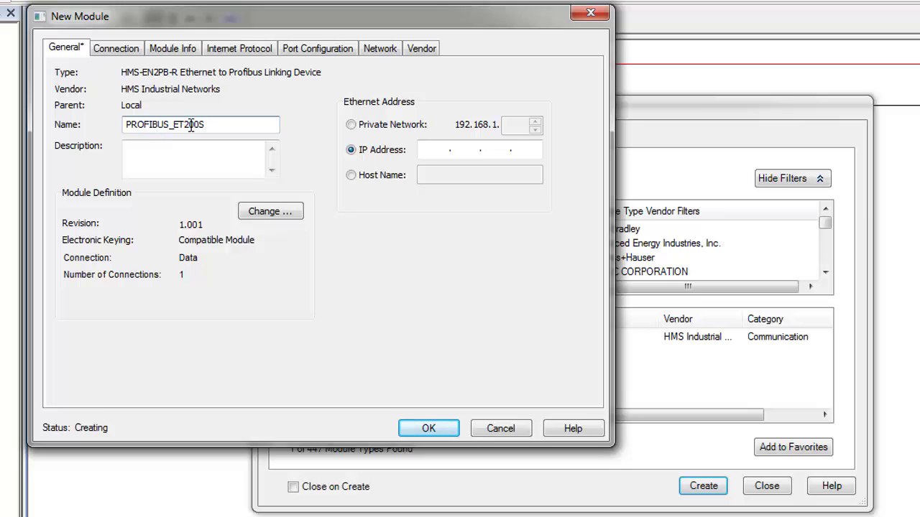
click(431, 150)
text(10 . 10 . )
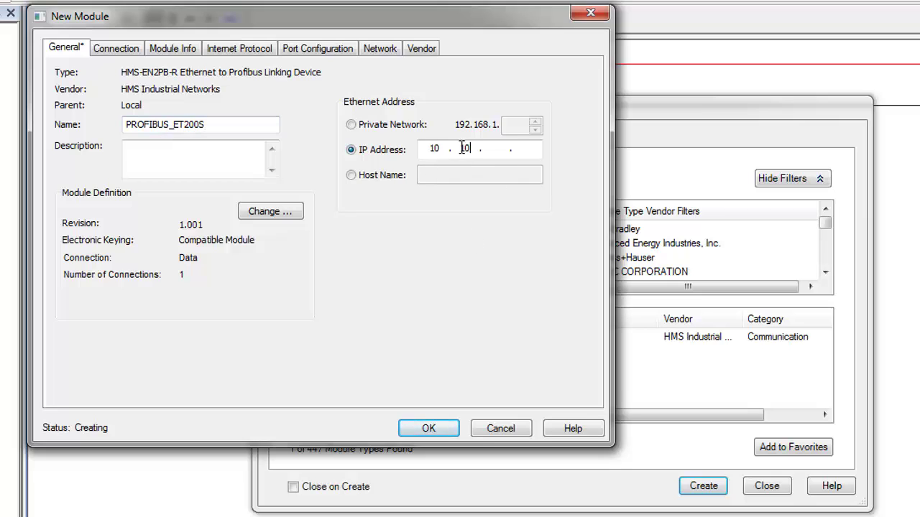
text(55 . 123)
click(424, 428)
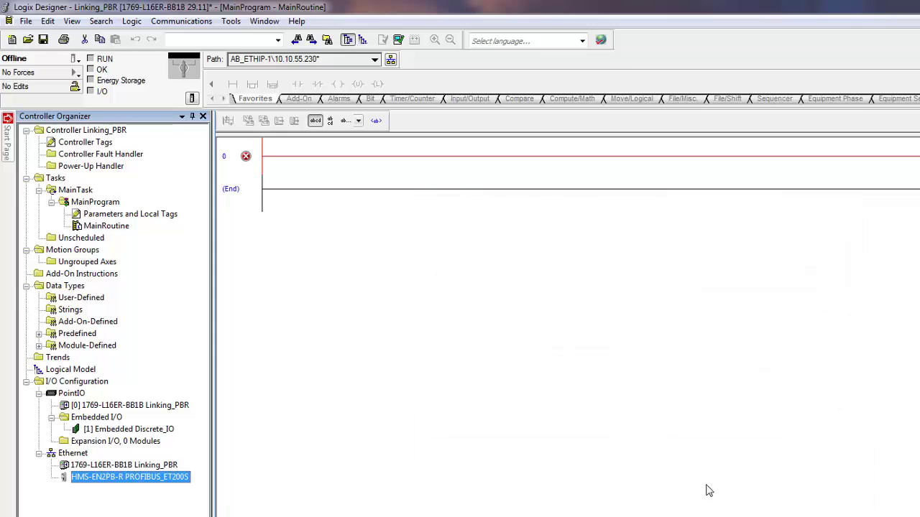
Reopen the PROFIBUS_ET200S module properties and bring up its Module Definition settings.
mouse_move(89, 479)
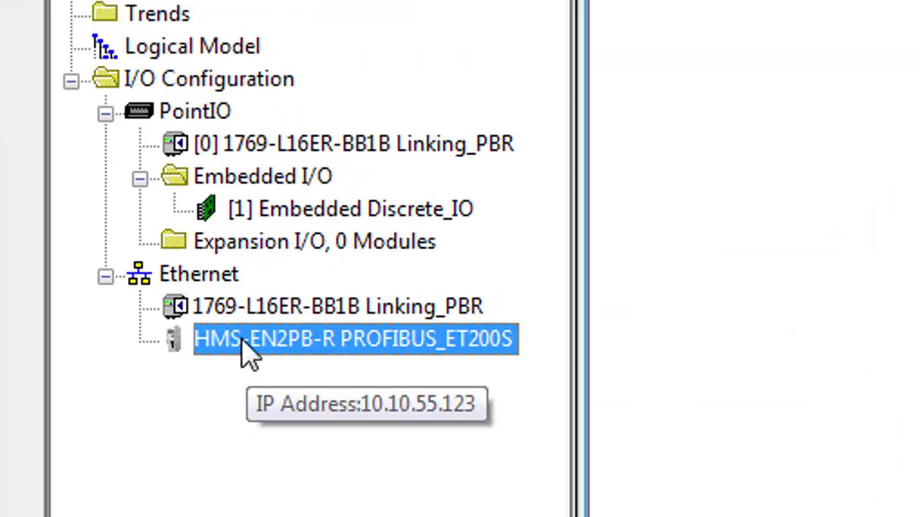
double_click(248, 352)
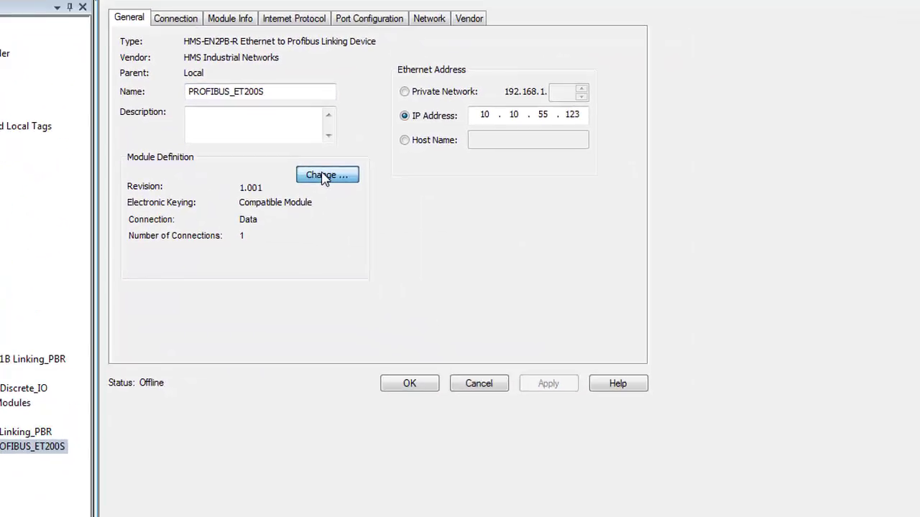
click(323, 179)
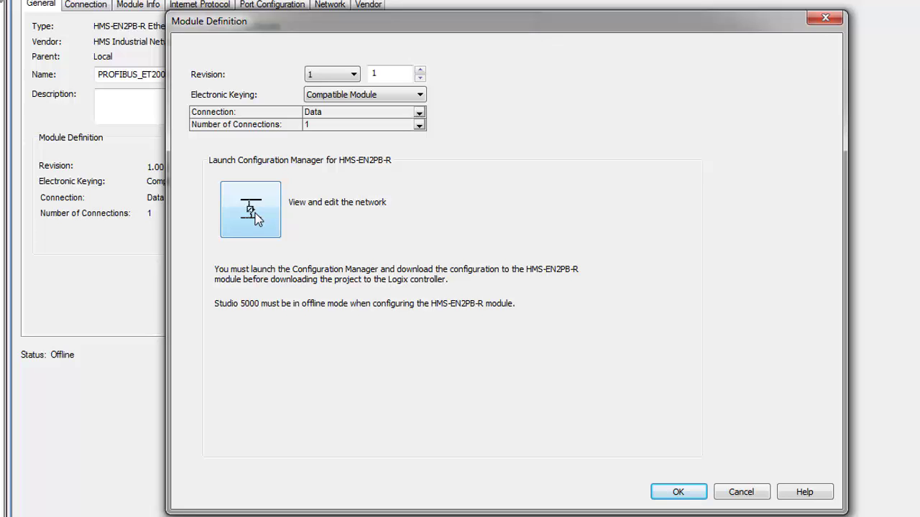
Launch the HMS-EN2PB-R Configuration Manager via 'View and edit the network'.
click(251, 209)
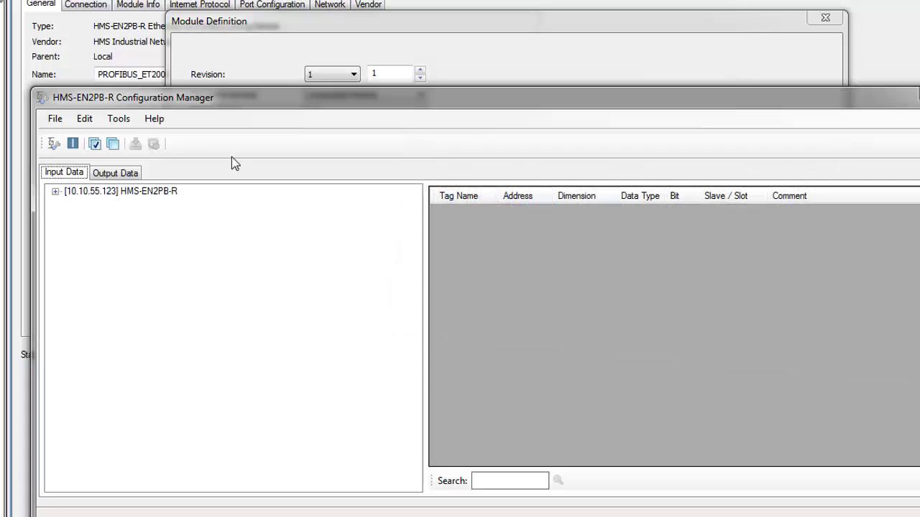
Give the device found at 0.0.0.0 static IP 10.10.55.123, subnet mask 255.255.255.0, DHCP off.
click(73, 144)
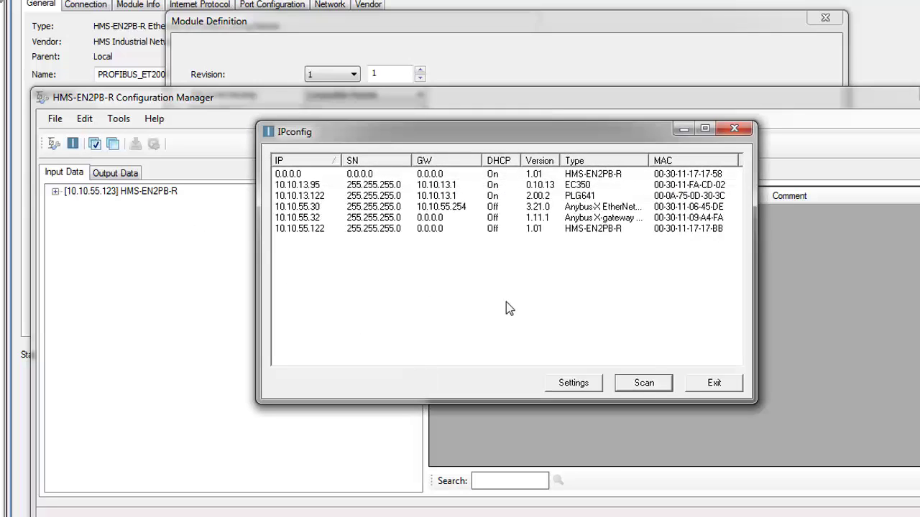
click(641, 385)
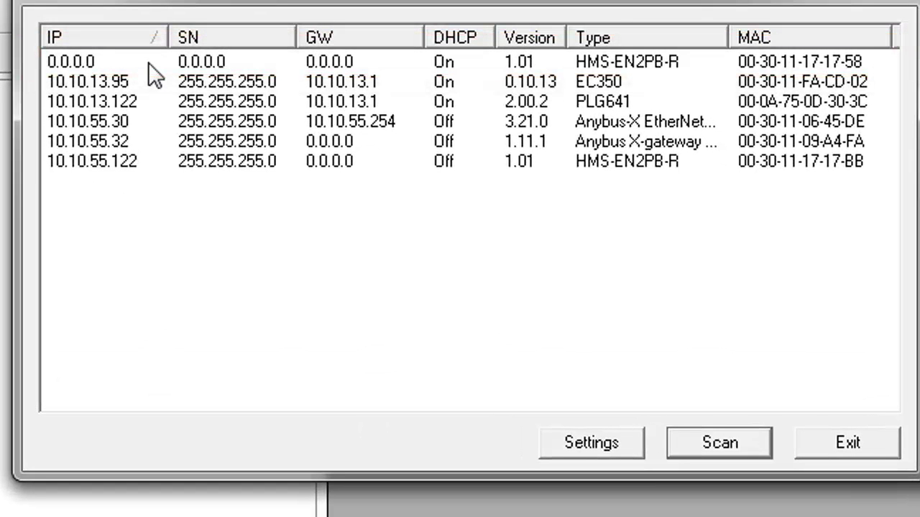
double_click(148, 62)
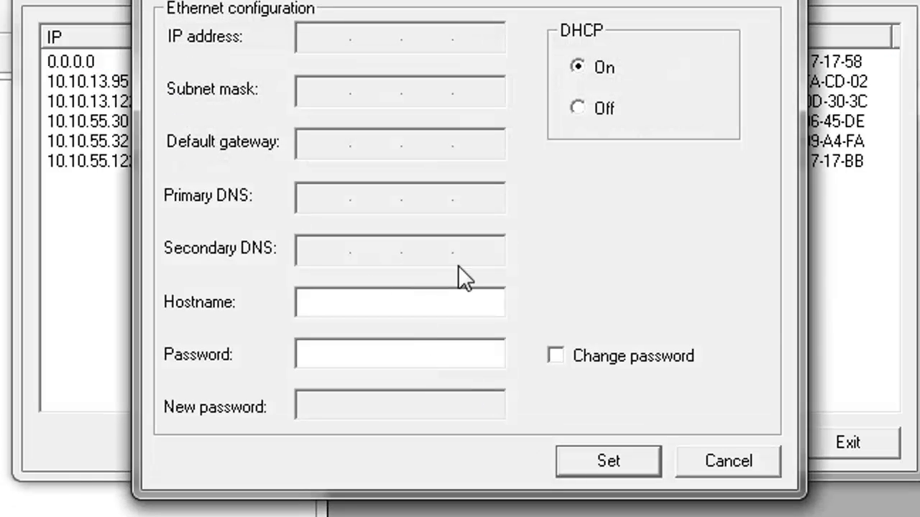
click(586, 111)
key(Tab)
text(10.10.55.123)
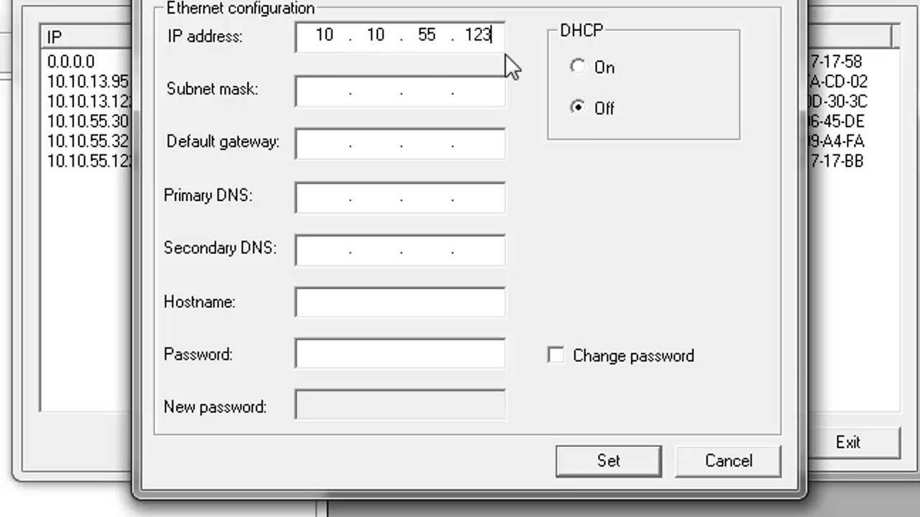
key(Tab)
text(255.255.)
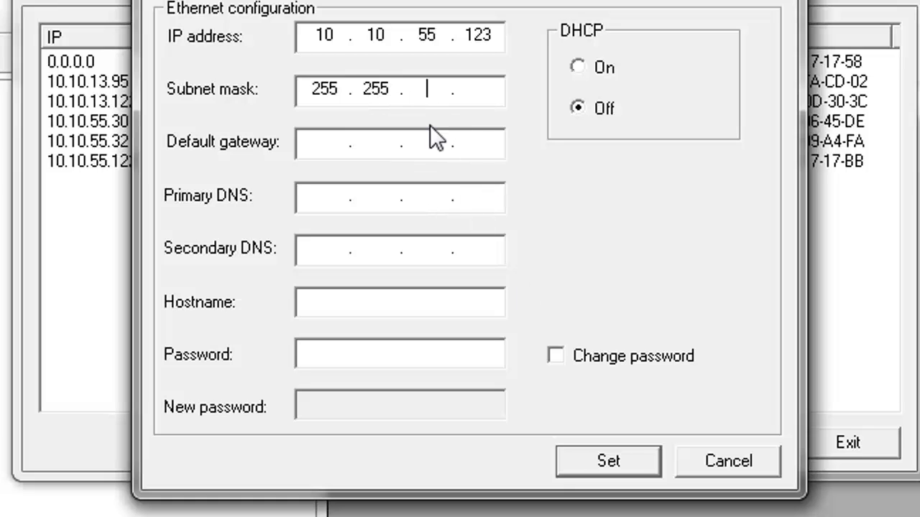
text(255.0)
click(616, 461)
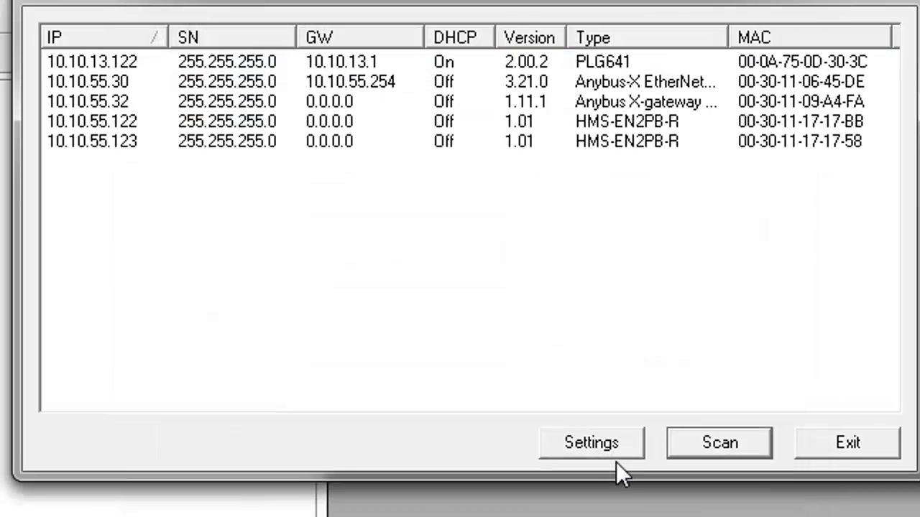
Rescan, select the device at 10.10.55.123, and open the PROFIBUS bus configuration.
click(723, 440)
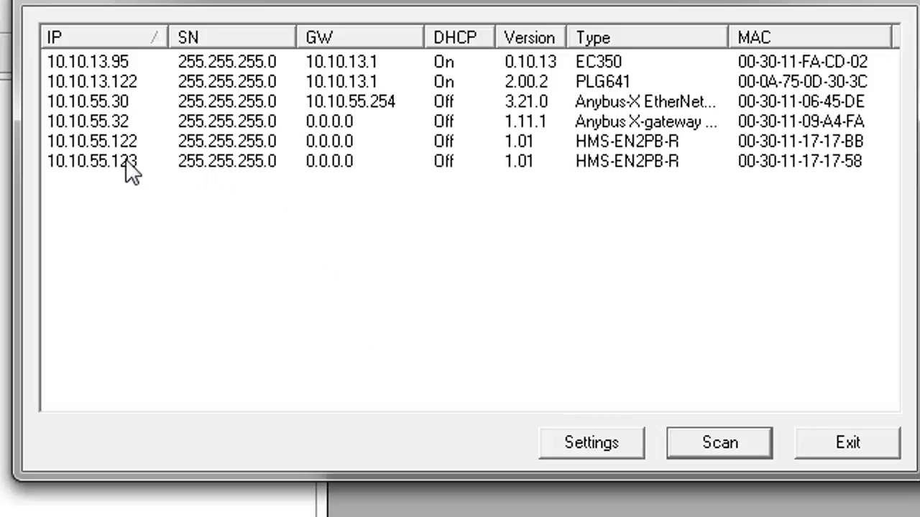
click(126, 161)
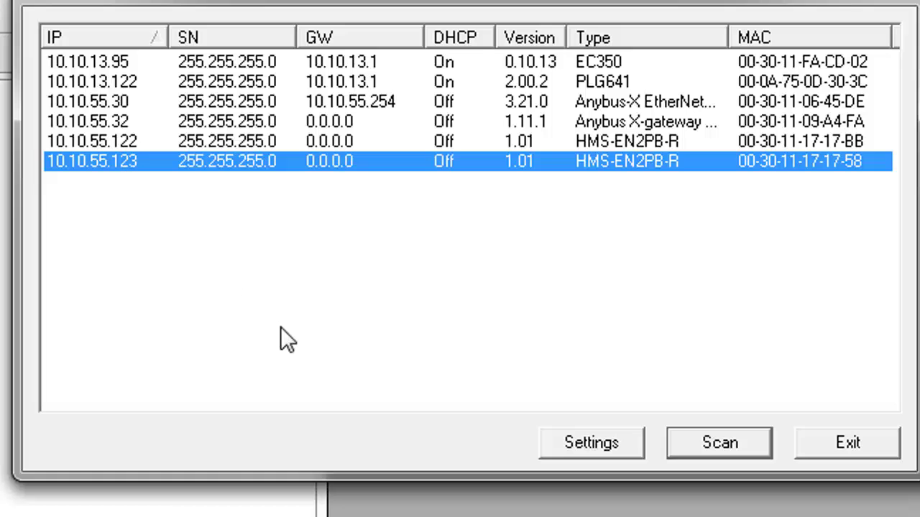
click(862, 445)
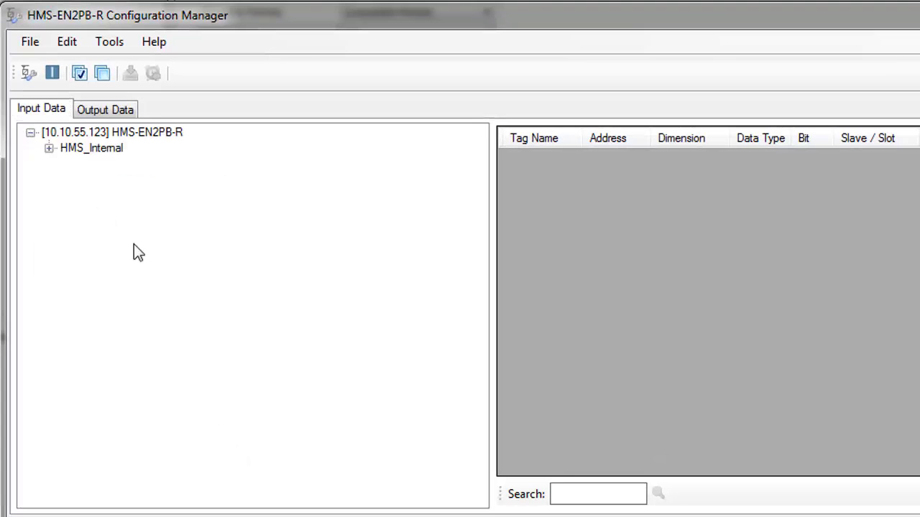
click(32, 77)
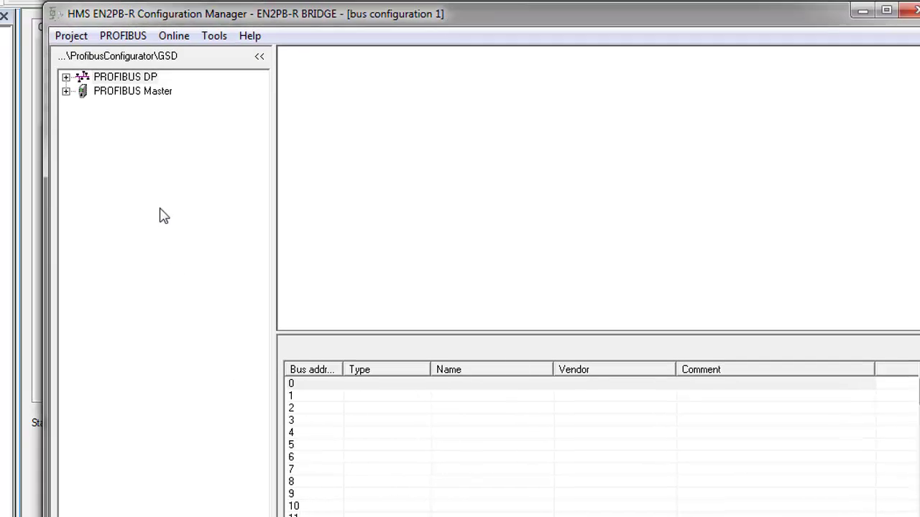
Place the HMS-EN2PB-R PROFIBUS master on the bus at address 1.
double_click(100, 94)
click(128, 106)
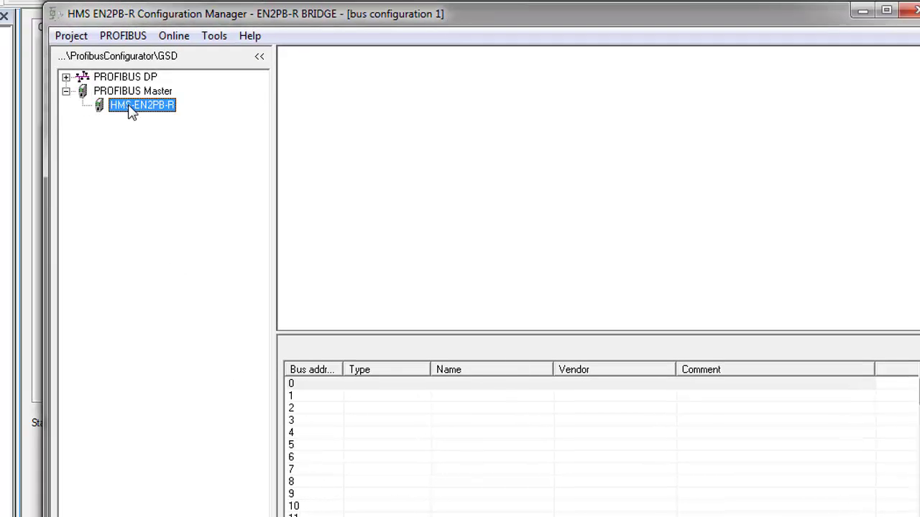
drag(130, 108, 367, 127)
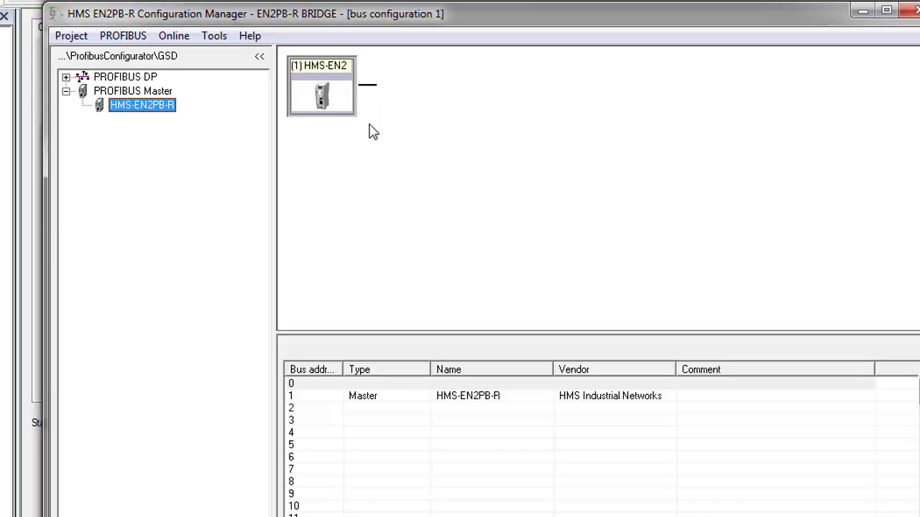
Add the Siemens ET 200S HighFeature slave to the bus at address 3.
click(66, 77)
click(82, 92)
click(99, 105)
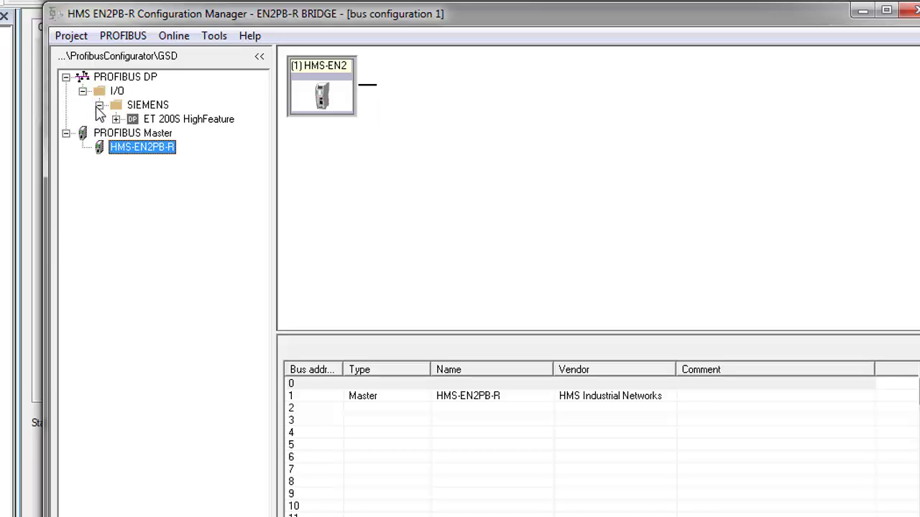
click(171, 120)
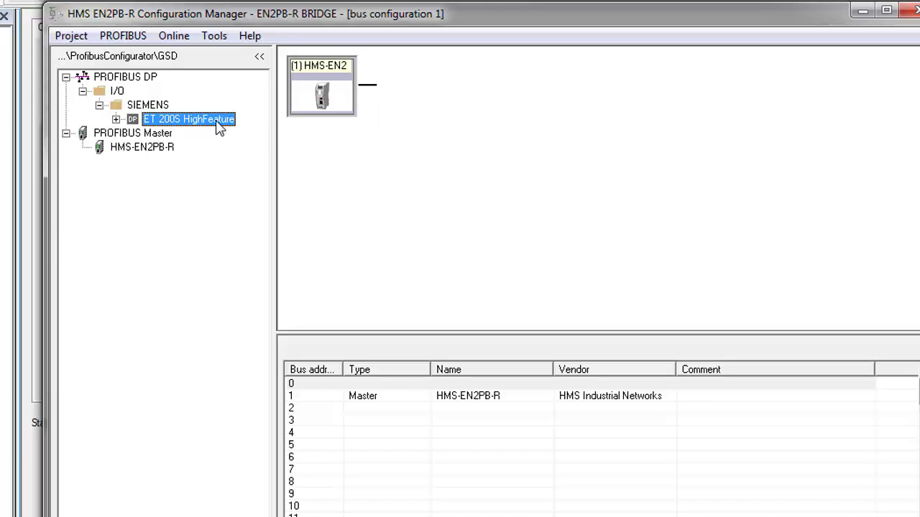
drag(219, 127, 447, 133)
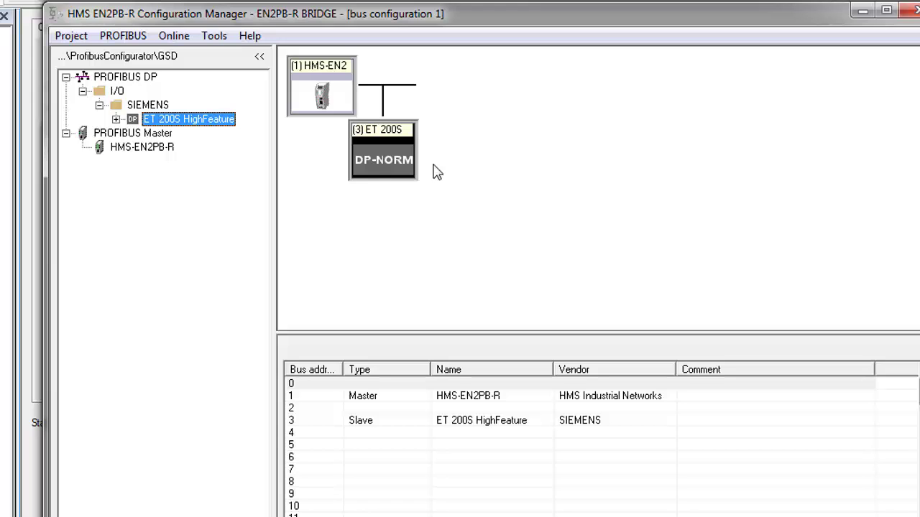
Put the 6ES7 138-4CA01-0AA0 PM-E DC24V power module in ET 200S slot 1.
click(373, 161)
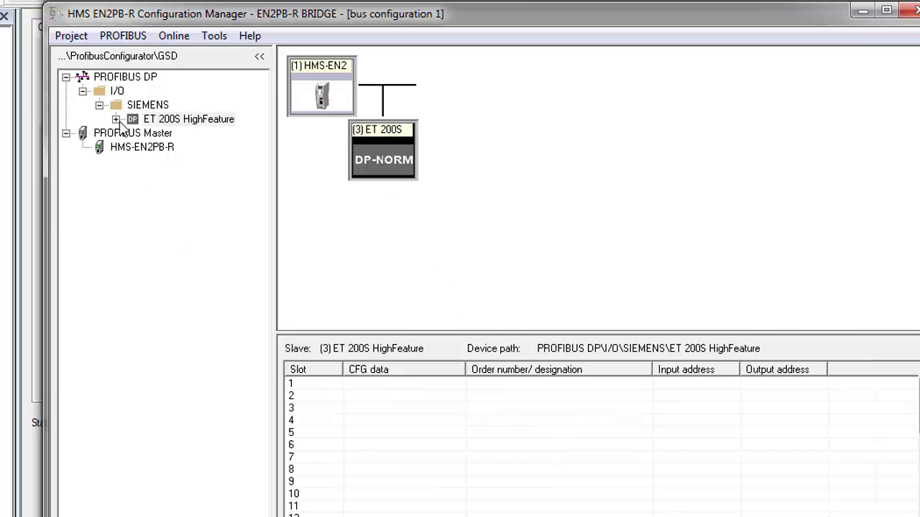
click(116, 119)
drag(273, 79, 379, 167)
drag(370, 108, 369, 300)
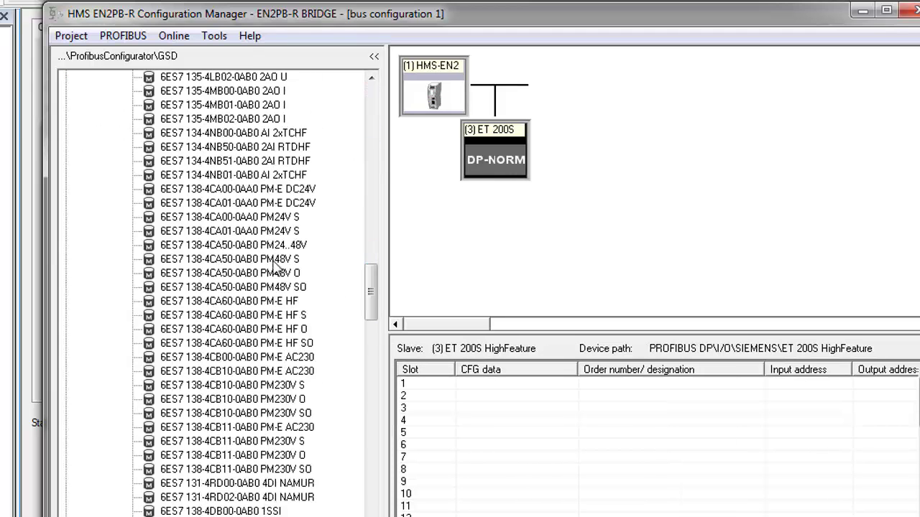
click(236, 206)
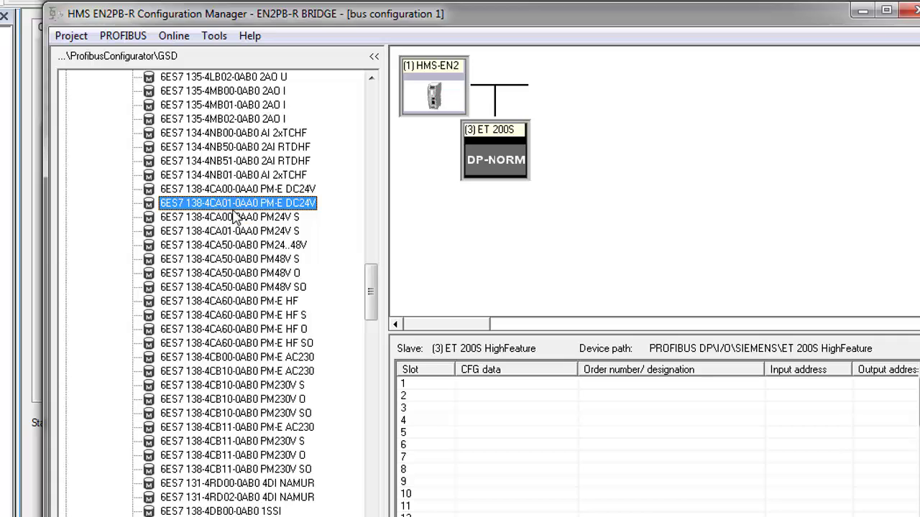
drag(235, 205, 499, 388)
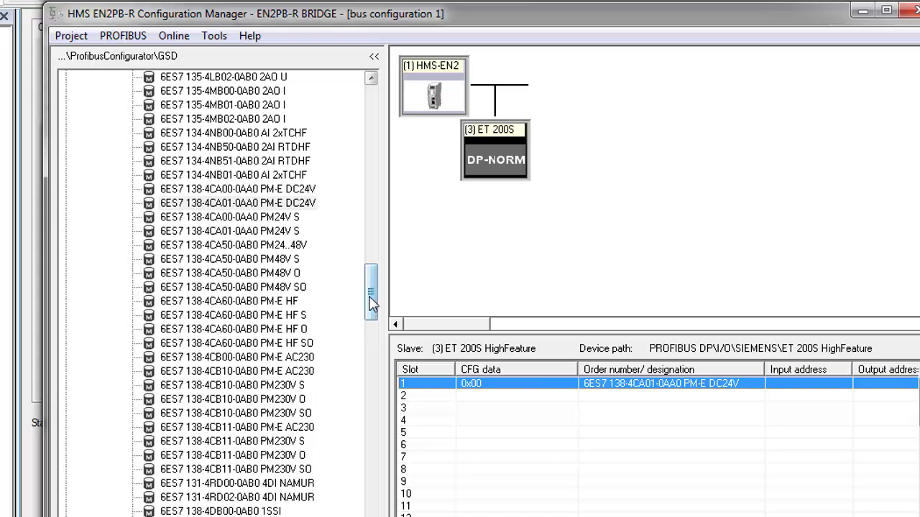
Add two 6ES7 131-4BB00-0AB0 2DI DC24V input modules in slots 2 and 3.
drag(370, 301, 371, 115)
click(247, 137)
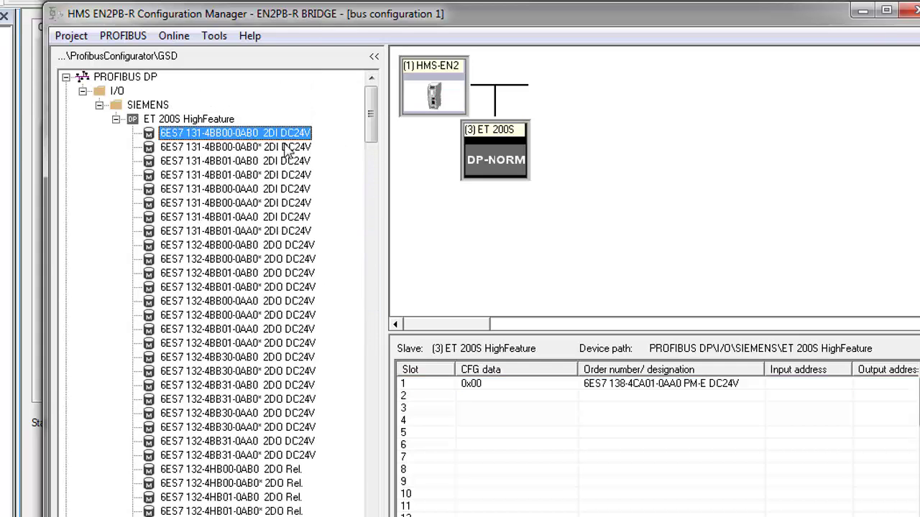
drag(287, 138, 479, 397)
click(251, 136)
drag(251, 136, 490, 409)
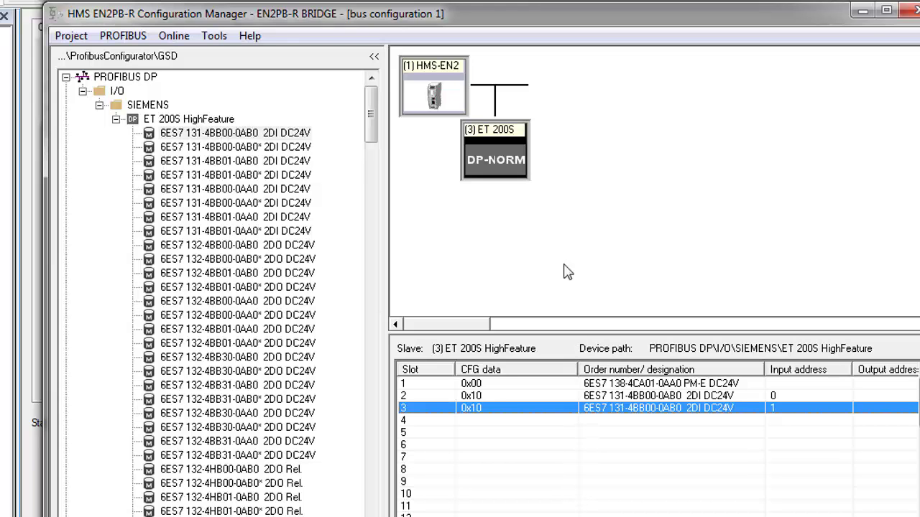
Change the ET 200S HighFeature slave's PROFIBUS address from 3 to 4.
double_click(499, 162)
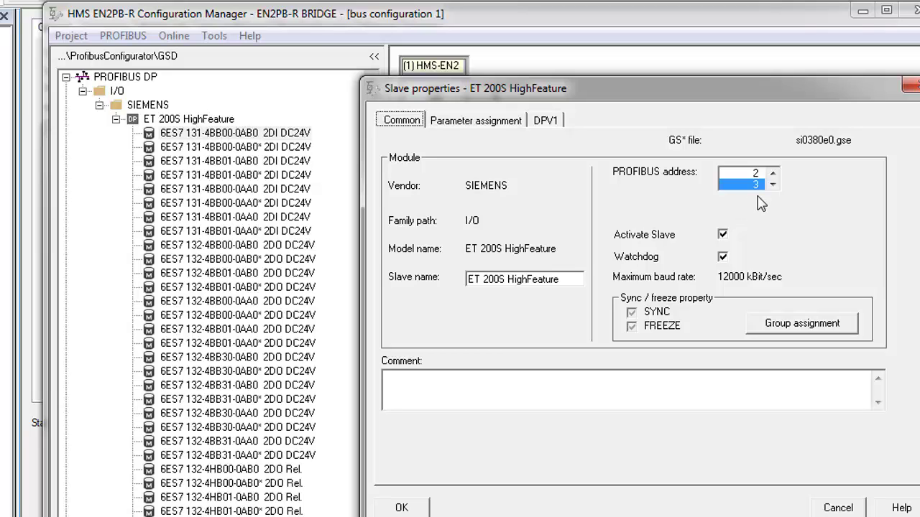
click(772, 185)
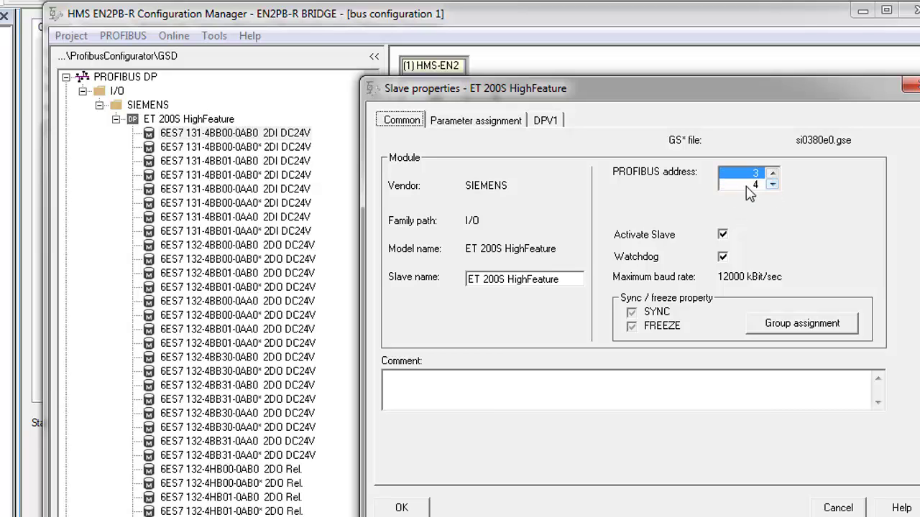
click(747, 186)
click(404, 508)
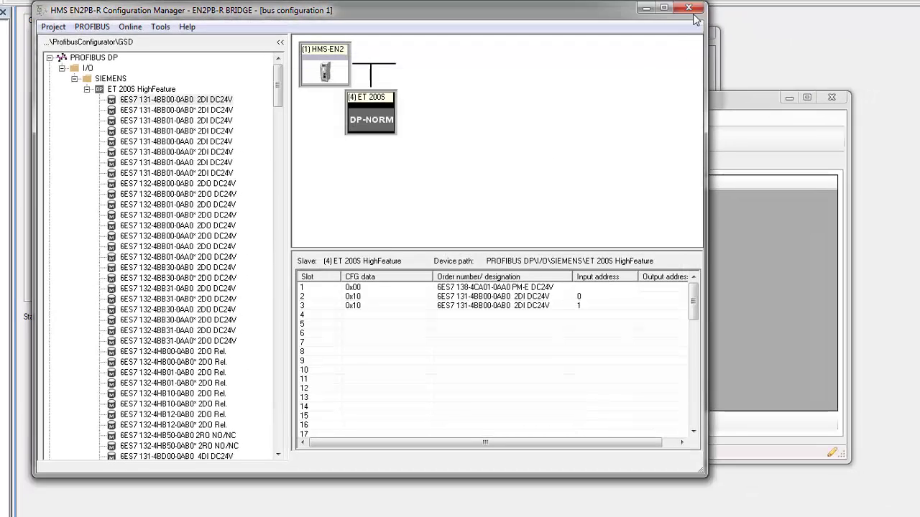
Close the bus configuration, review the changes overview, and apply the PROFIBUS changes.
click(694, 13)
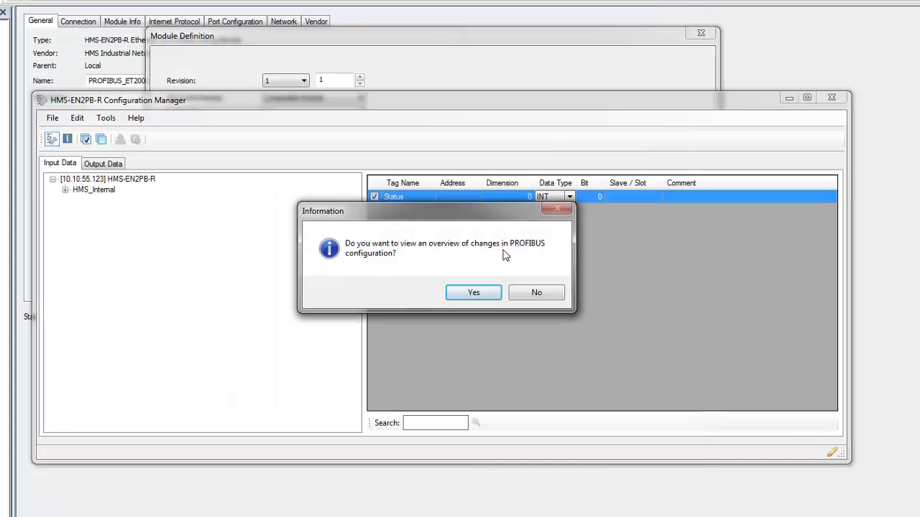
click(484, 293)
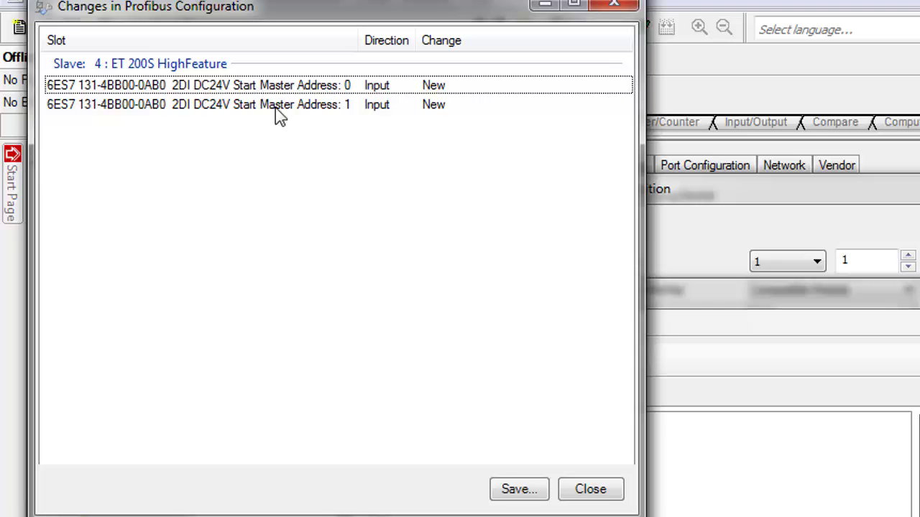
click(592, 491)
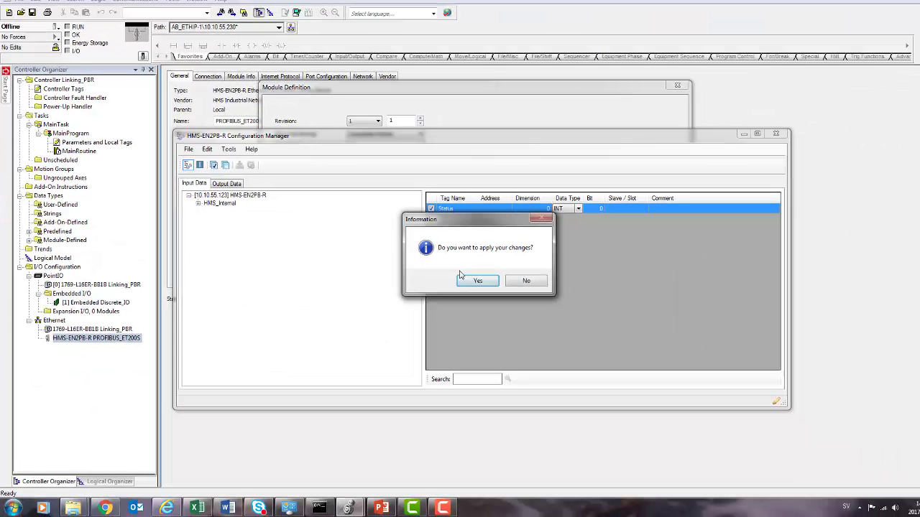
click(466, 280)
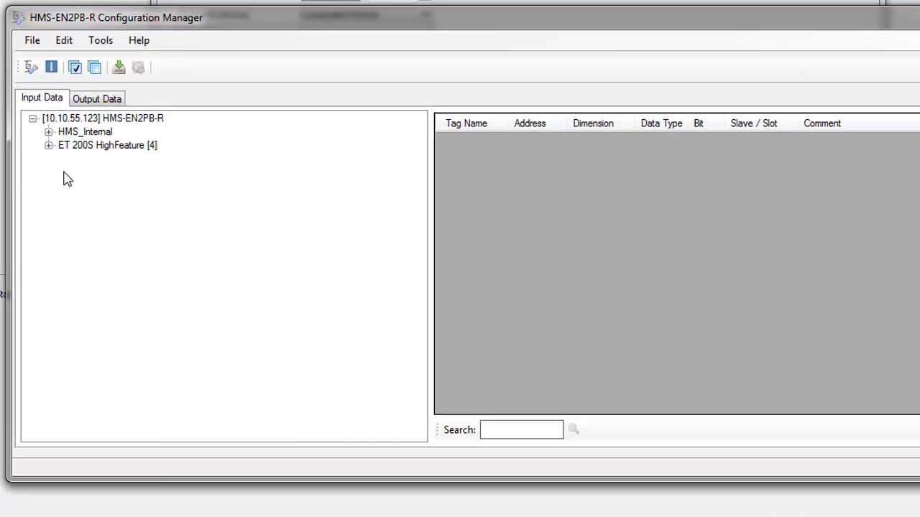
Expand ET 200S HighFeature [4] and rename the slot 1 input tag to Switch.
click(49, 145)
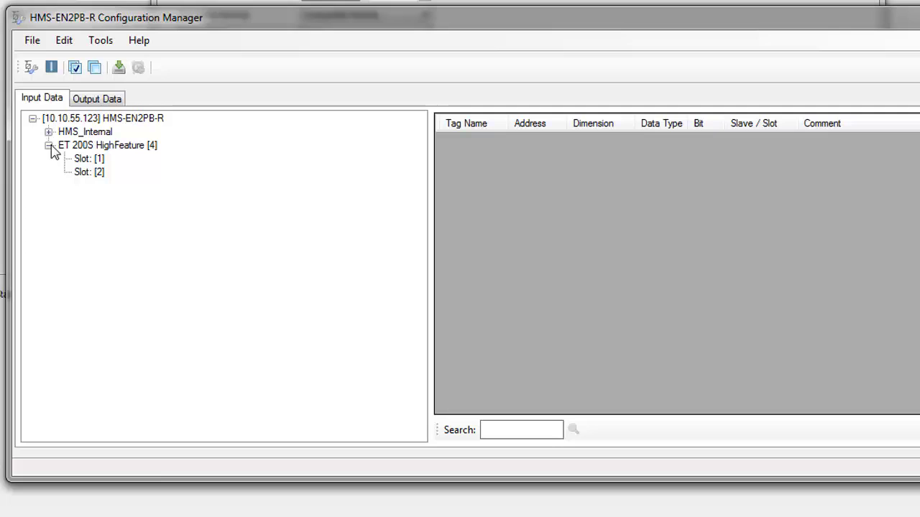
click(83, 159)
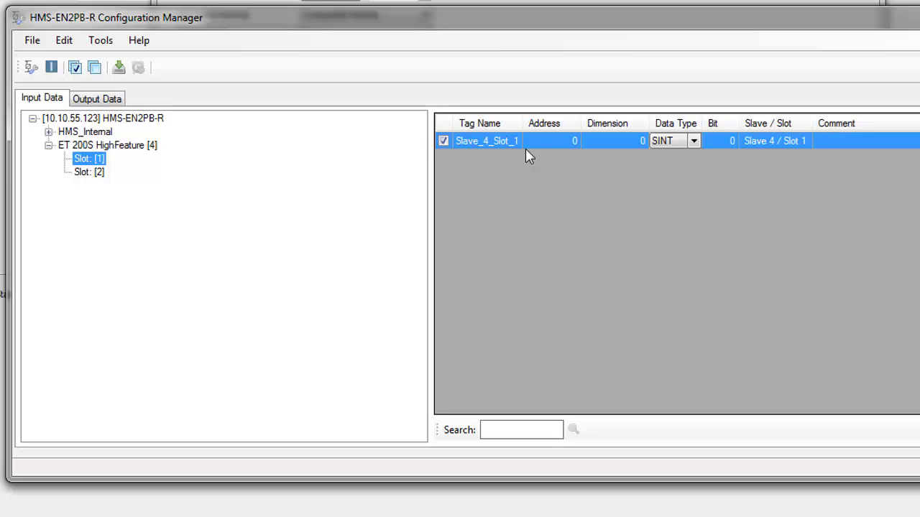
key(F2)
key(BackSpace)
text(Switch)
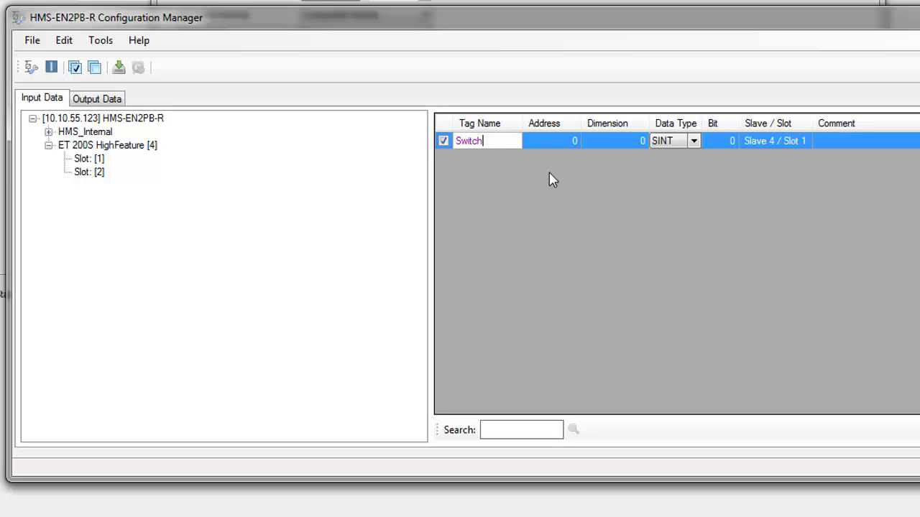
click(387, 206)
Rename the slot 2 input tag to Not_Used.
click(92, 174)
click(499, 141)
key(BackSpace)
key(BackSpace)
key(BackSpace)
key(BackSpace)
key(BackSpace)
key(BackSpace)
key(BackSpace)
key(BackSpace)
key(BackSpace)
key(BackSpace)
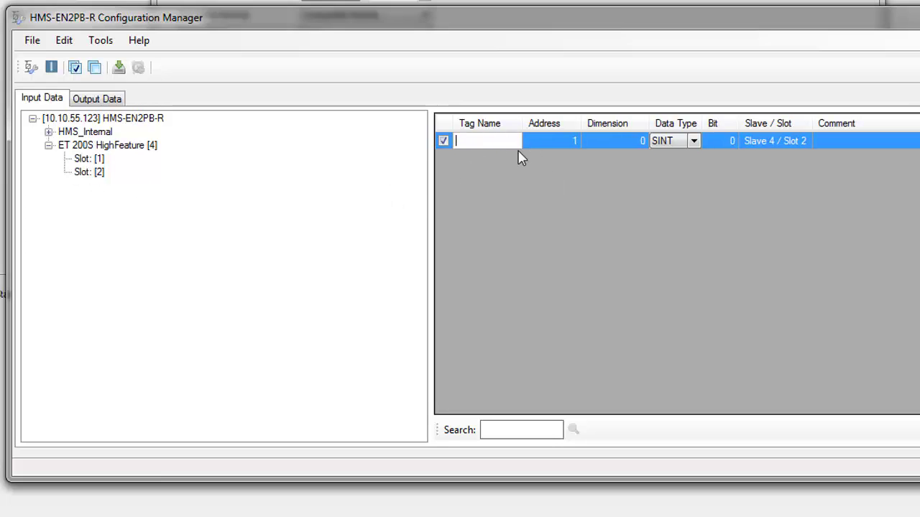
text(Not_Used)
click(363, 197)
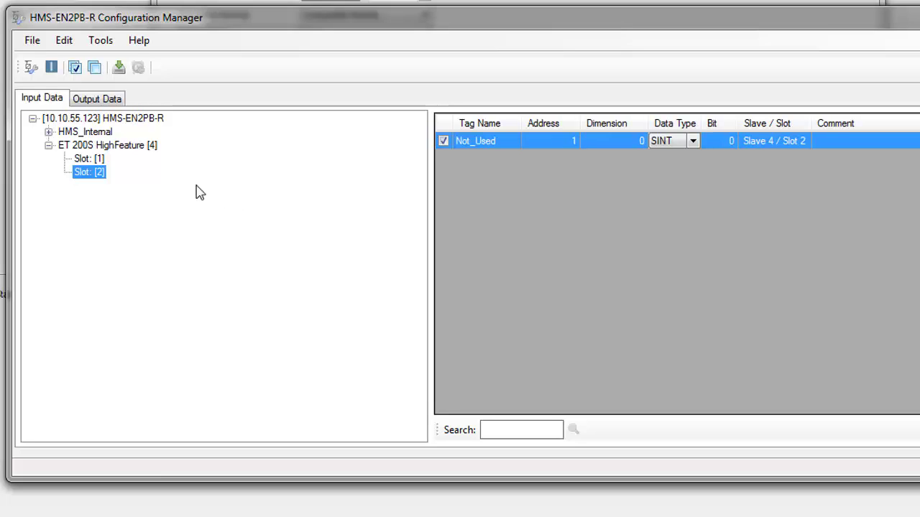
Download the configuration to the EN2PB-R, then accept and apply the changed module definition.
click(119, 68)
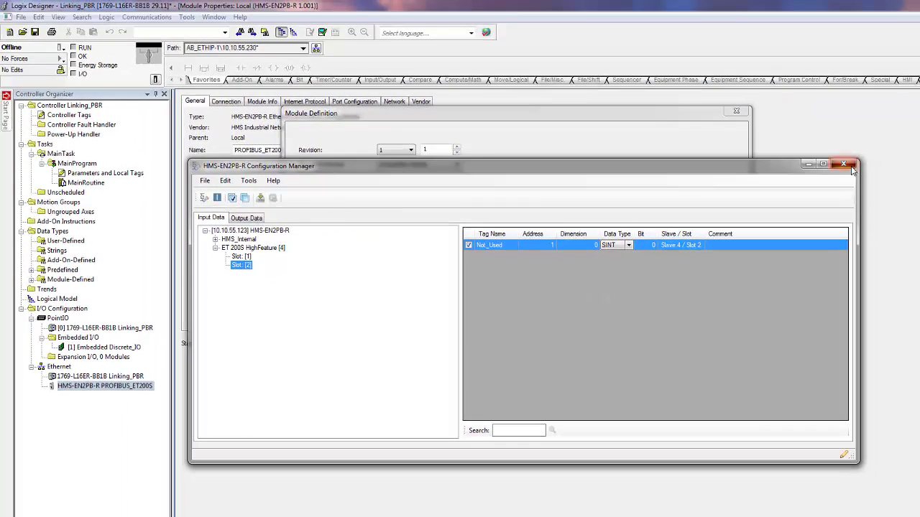
click(843, 164)
click(635, 439)
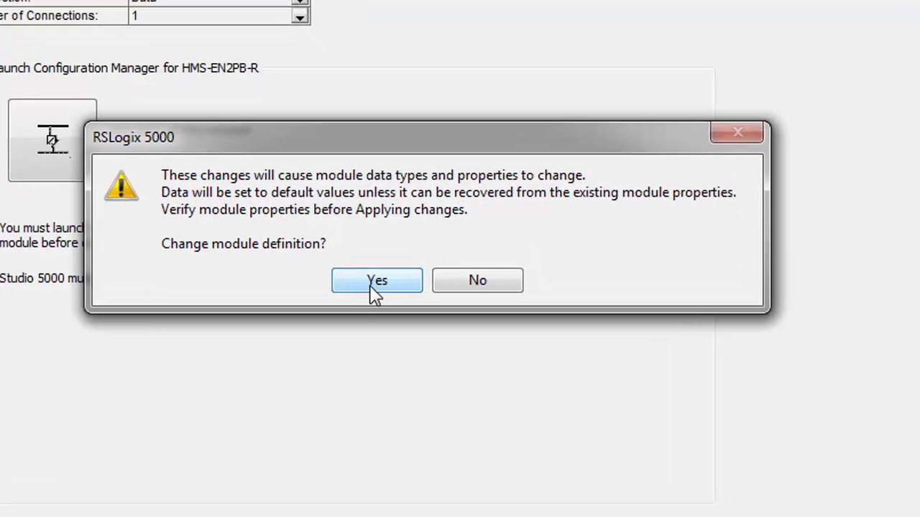
click(371, 284)
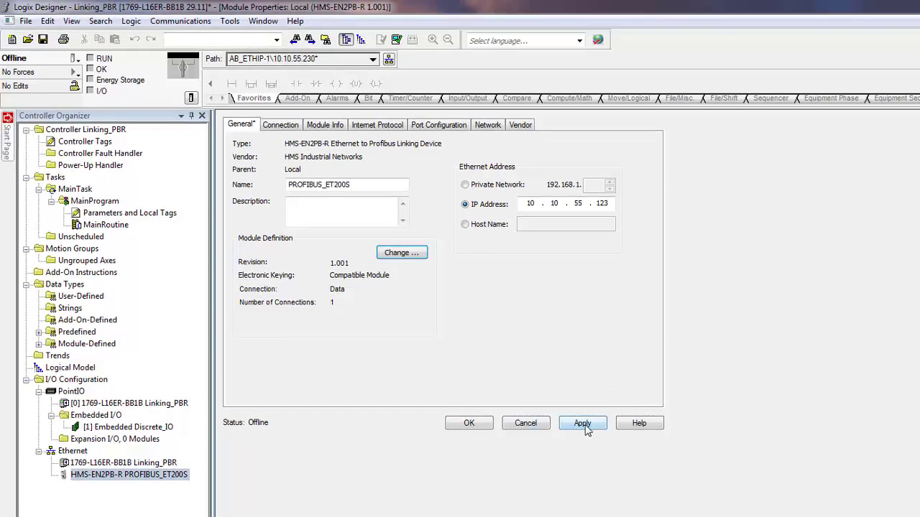
click(582, 423)
click(469, 424)
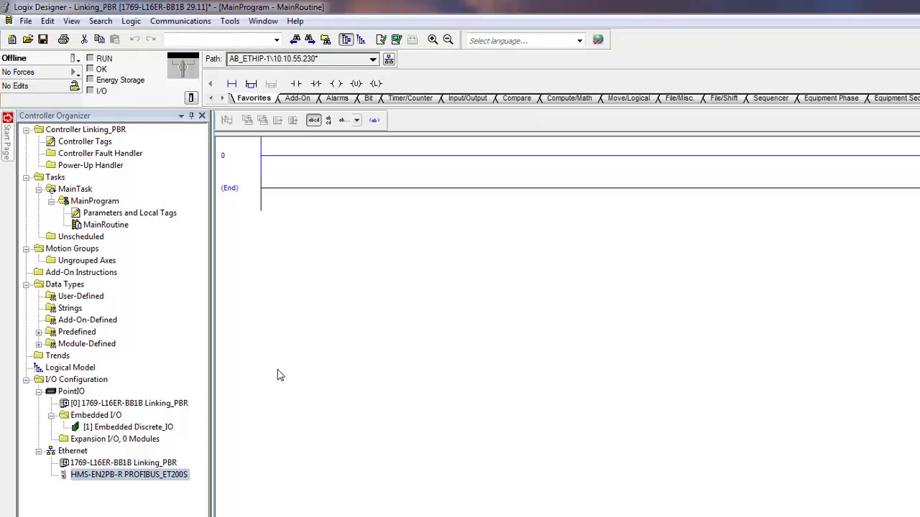
Expand PROFIBUS_ET200S:I1.Slave_4 in Controller Tags to show its Switch and Not_Used members.
double_click(82, 143)
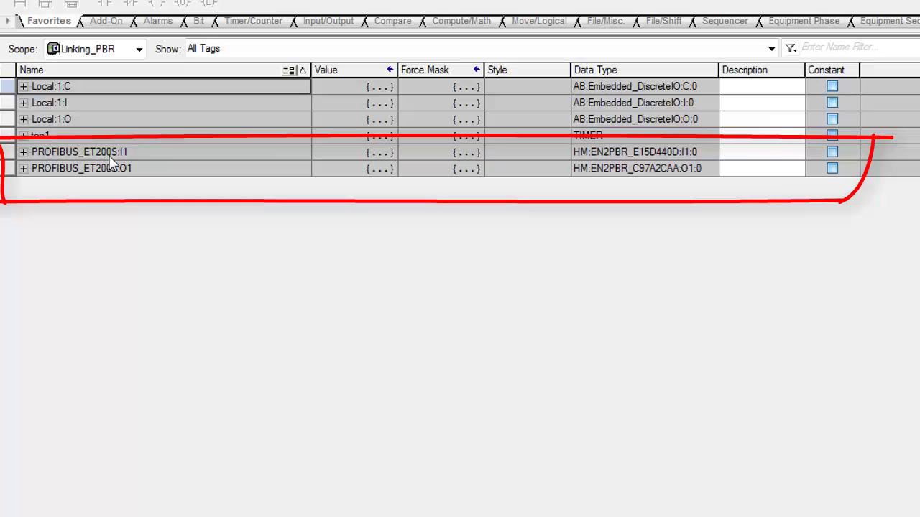
click(23, 152)
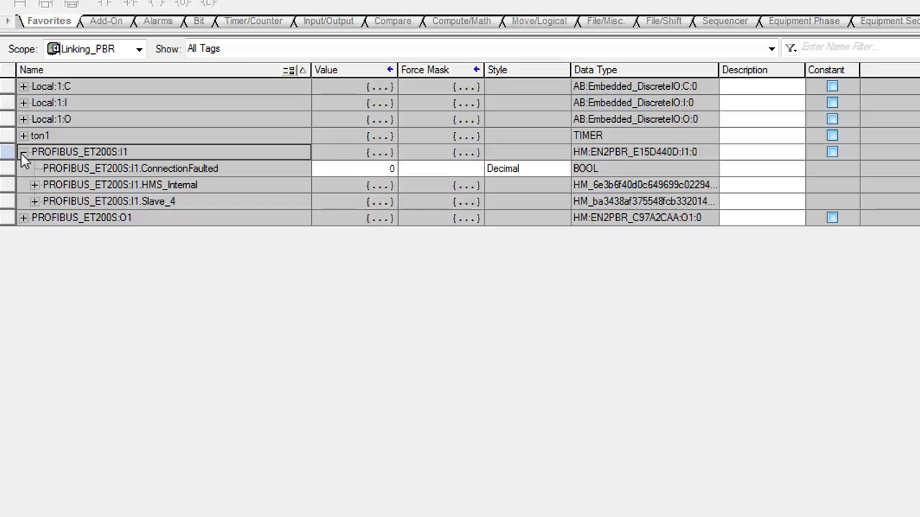
click(34, 201)
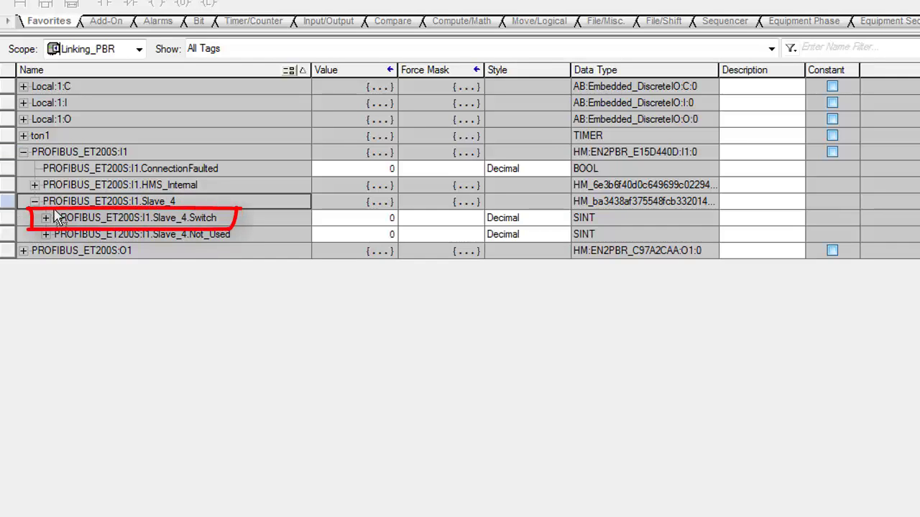
click(84, 223)
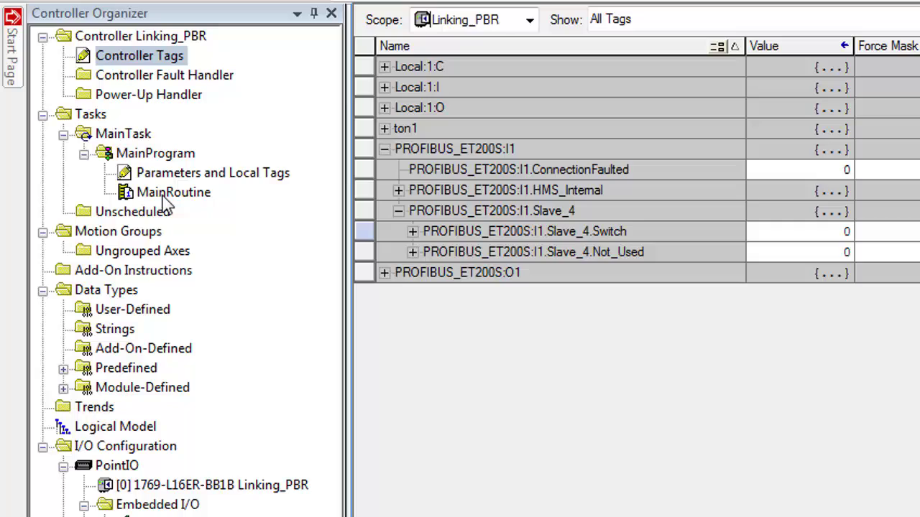
Address the rung 0 output coil to PROFIBUS_ET200S:O1.HMS_Internal.Control.0.
double_click(75, 163)
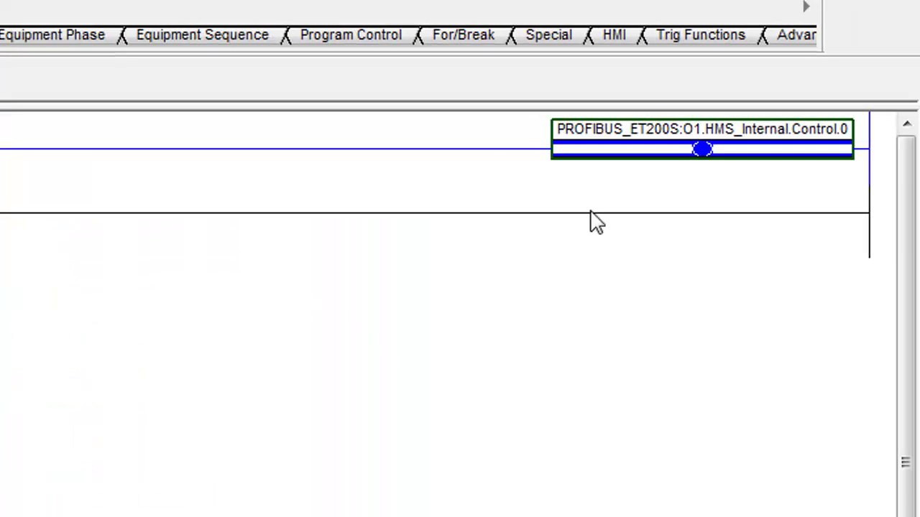
double_click(712, 129)
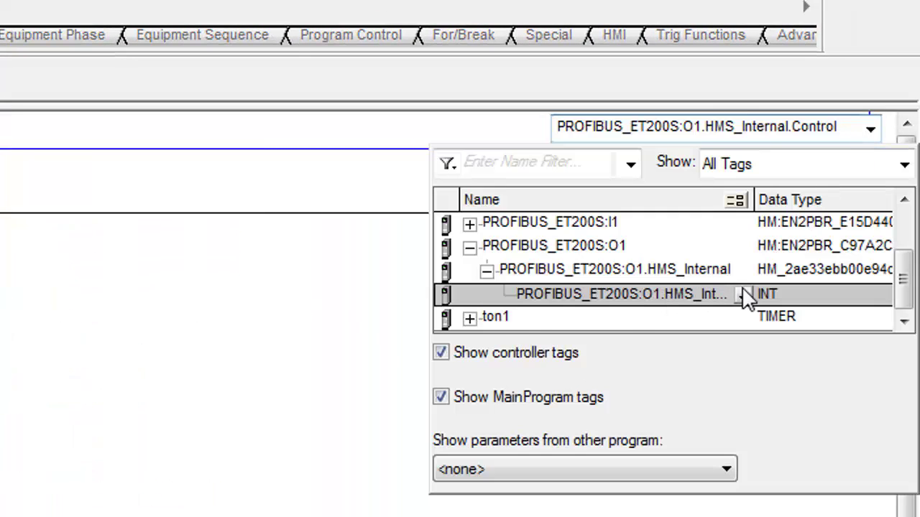
click(743, 295)
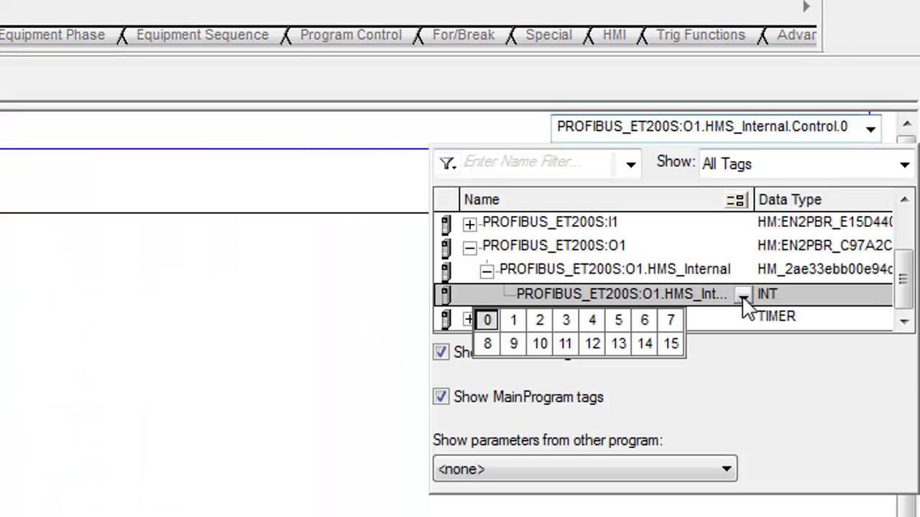
click(486, 322)
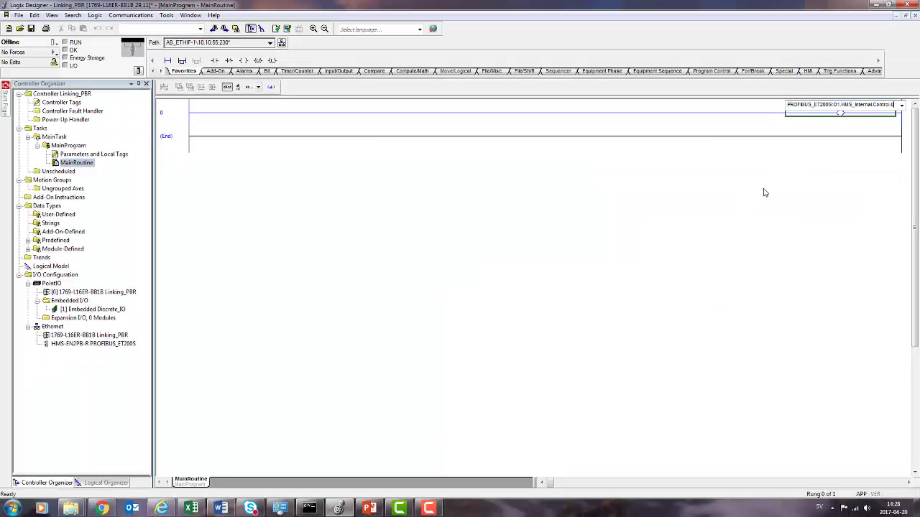
Download the project, return the controller to Remote Run, and monitor Controller Tags.
key(Return)
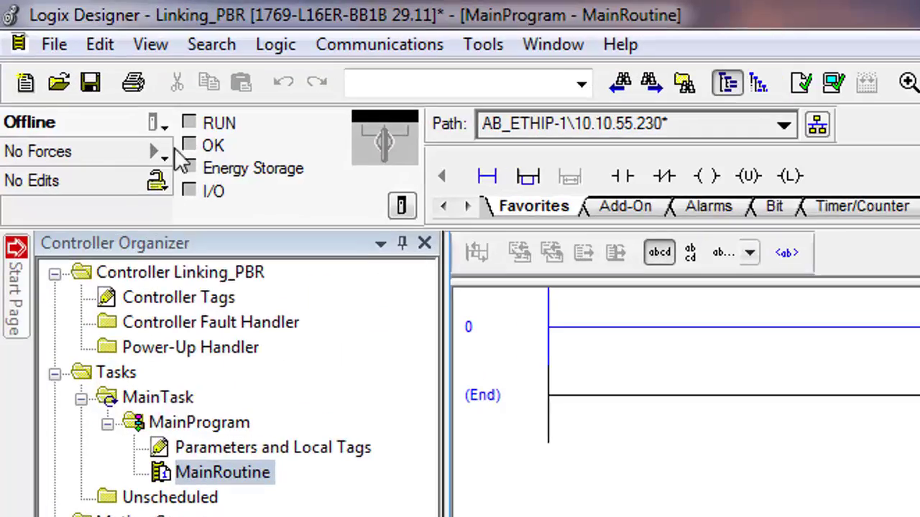
click(54, 43)
click(71, 74)
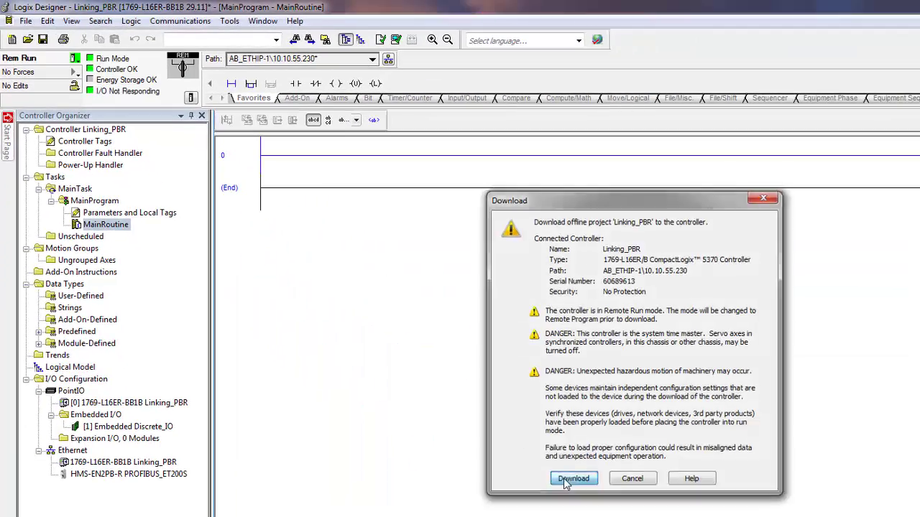
click(573, 478)
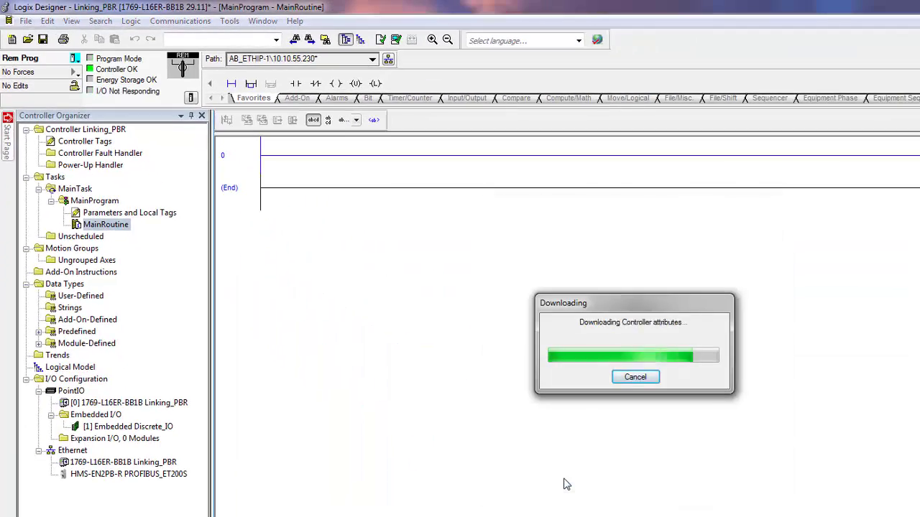
click(686, 379)
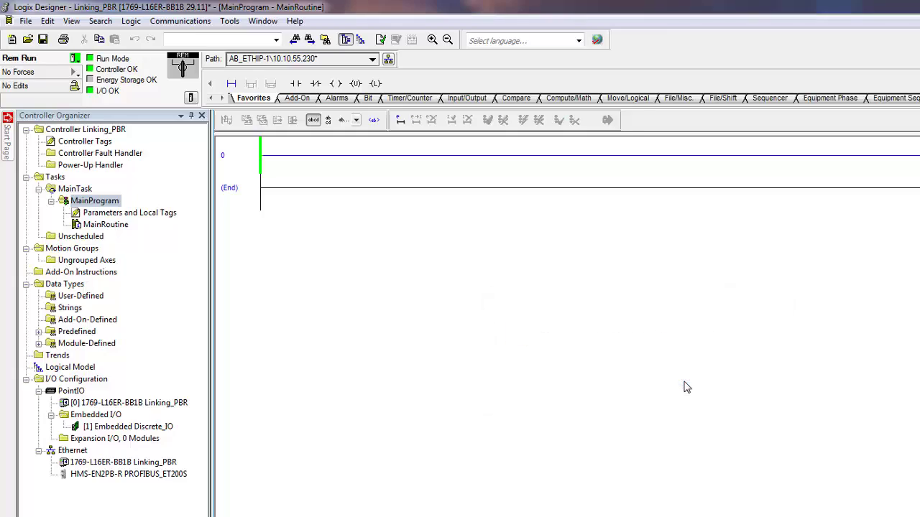
double_click(86, 142)
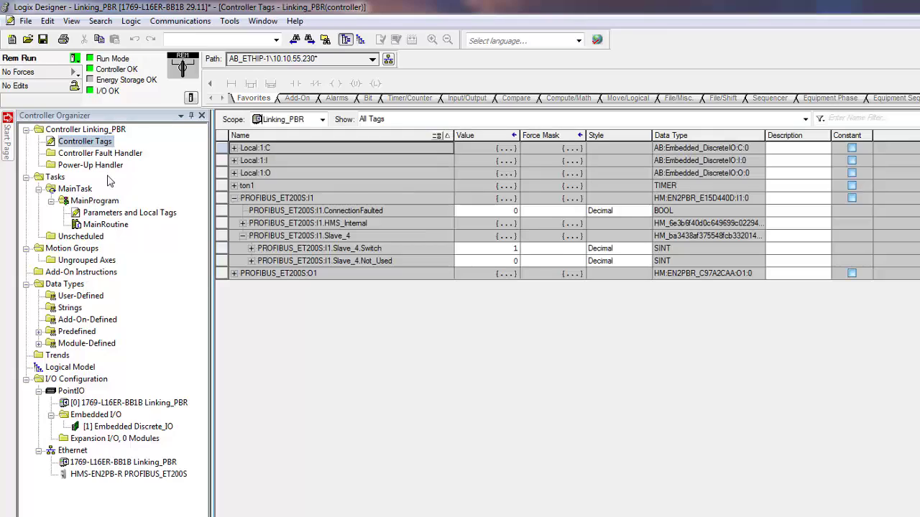